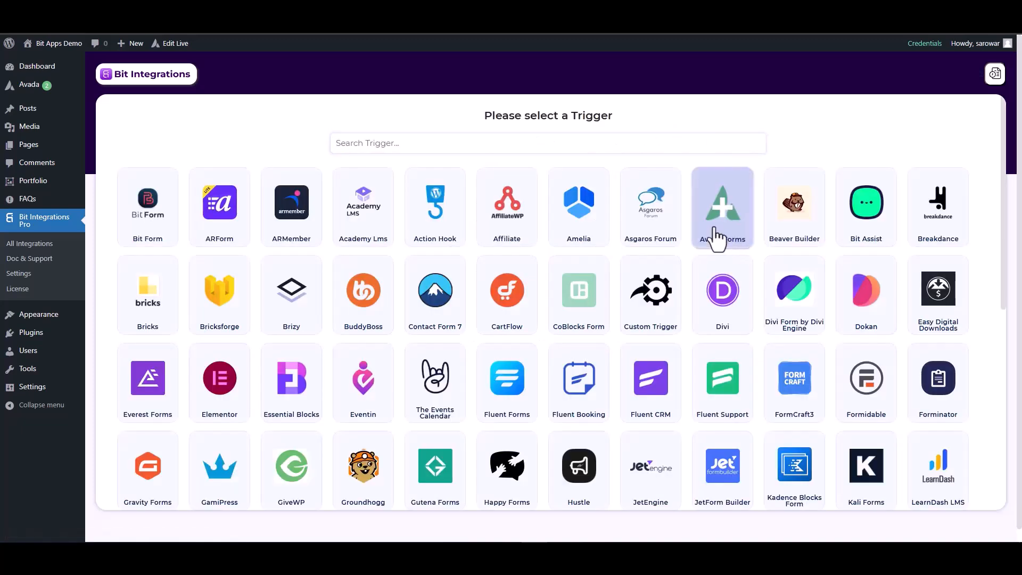
# Choose Avada Forms as the trigger, start fetching a submission, and begin the form's Name field.
pyautogui.click(719, 237)
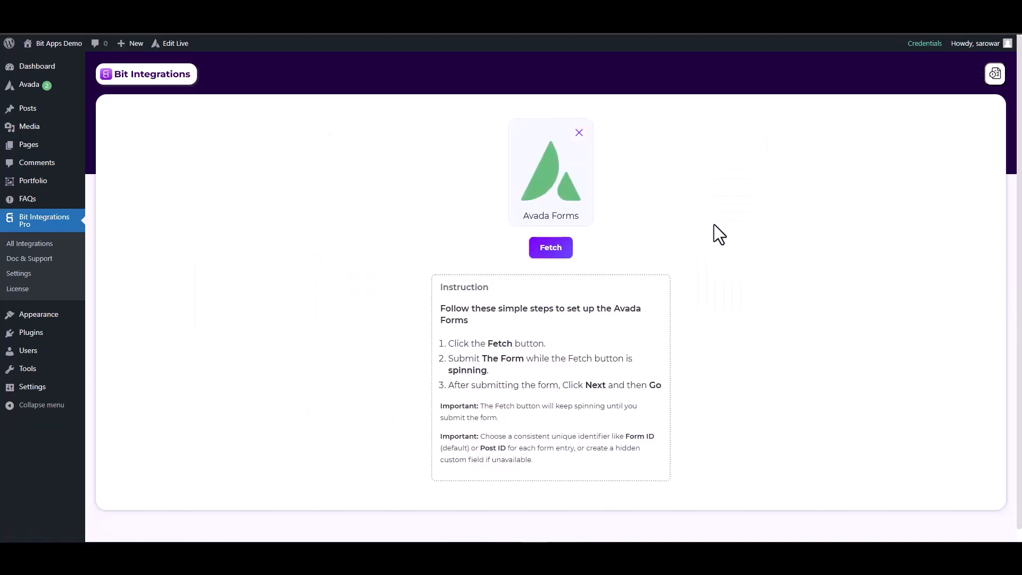
pyautogui.click(569, 248)
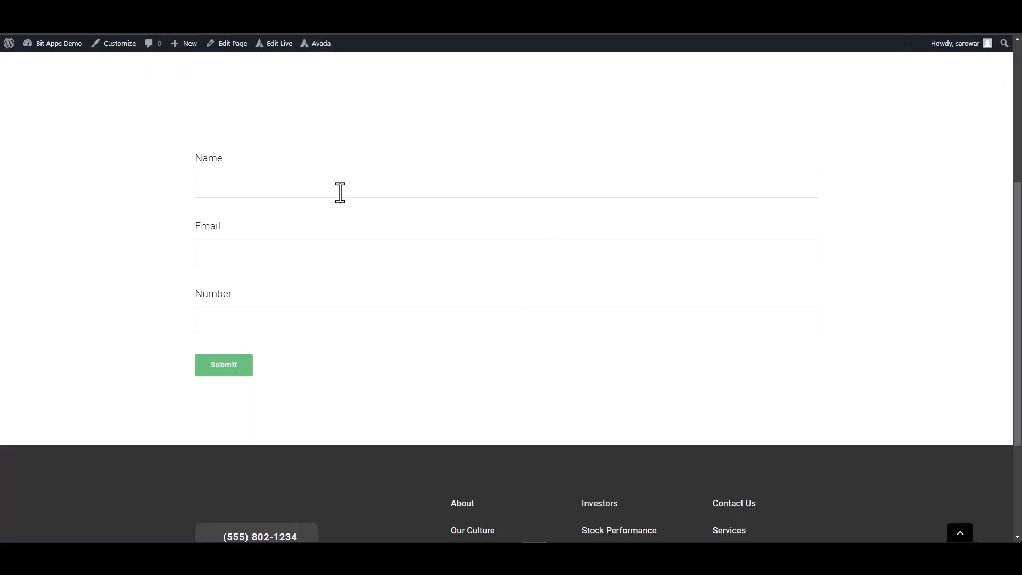
pyautogui.click(340, 192)
# Enter 125563 in the Avada form's Number field and submit the test entry.
pyautogui.click(615, 319)
pyautogui.write('125563')
pyautogui.click(220, 366)
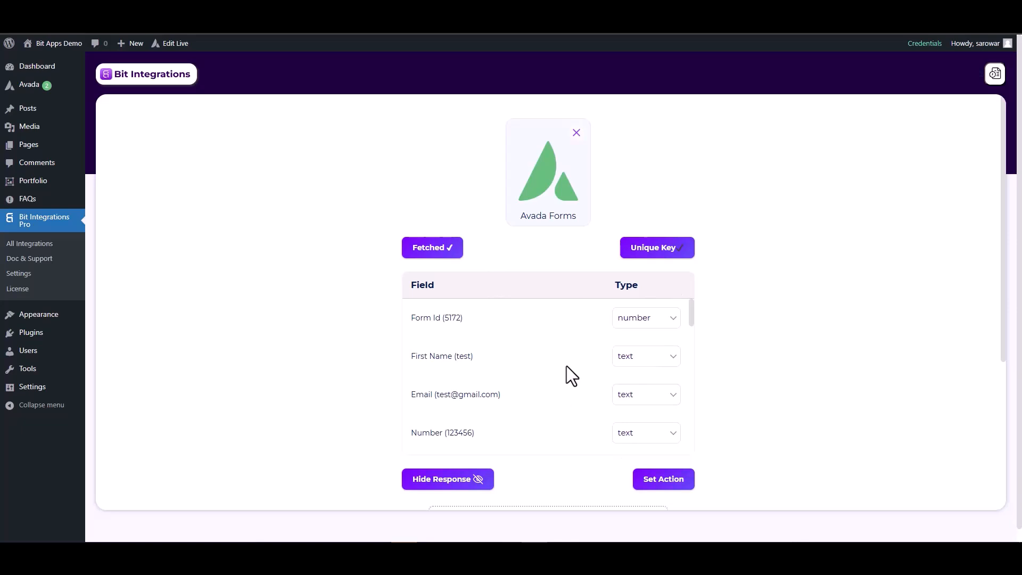
# Set the fetched Email field's type to email and the Number field's type to number.
pyautogui.click(631, 402)
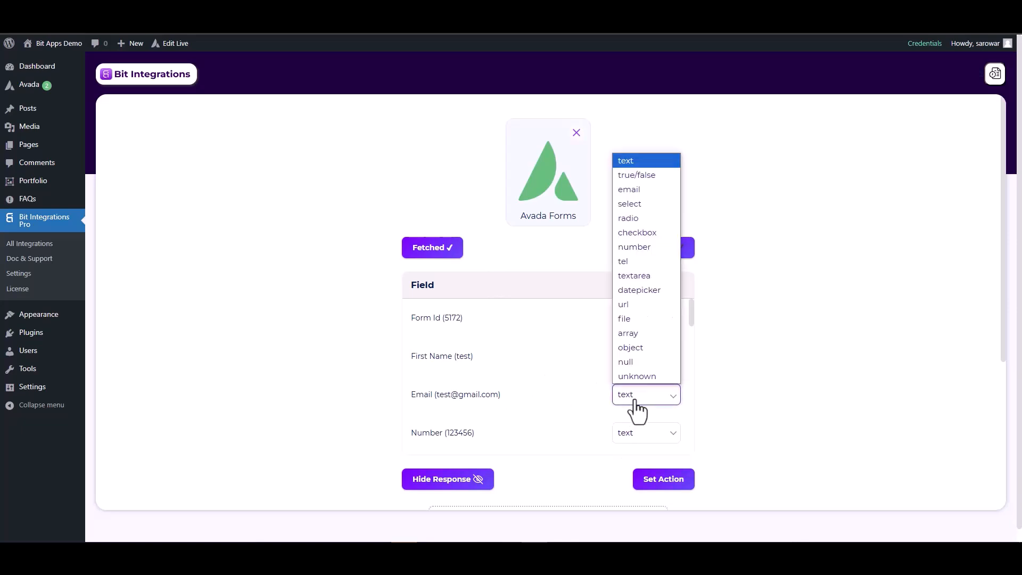
pyautogui.click(628, 190)
pyautogui.scroll(-2, 629, 379)
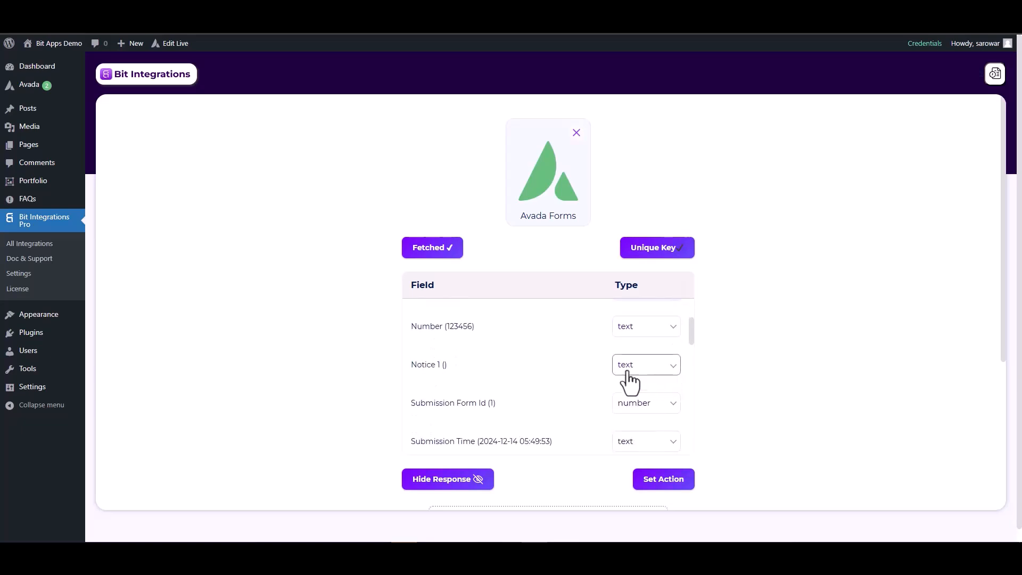
pyautogui.click(626, 331)
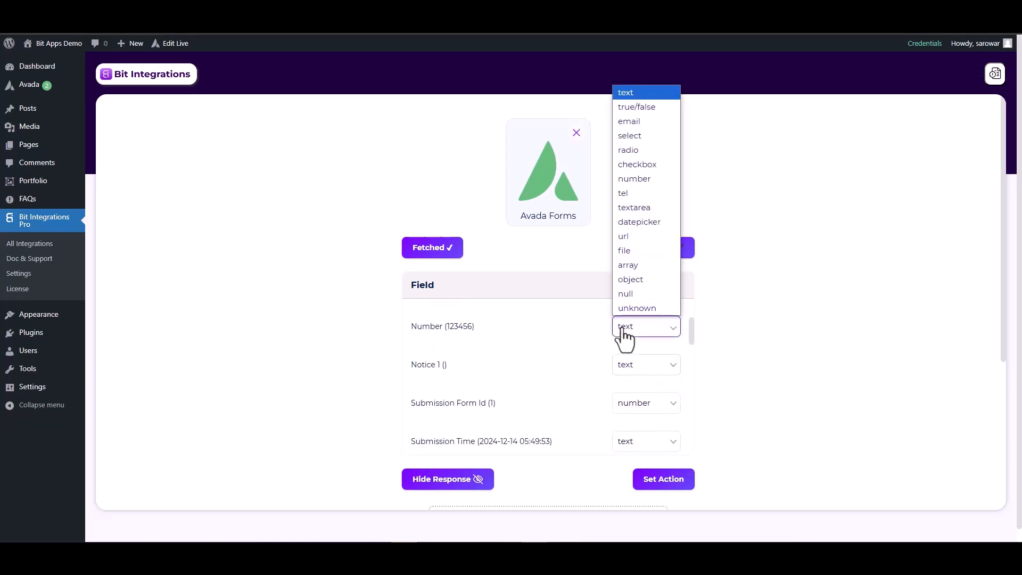
pyautogui.click(636, 179)
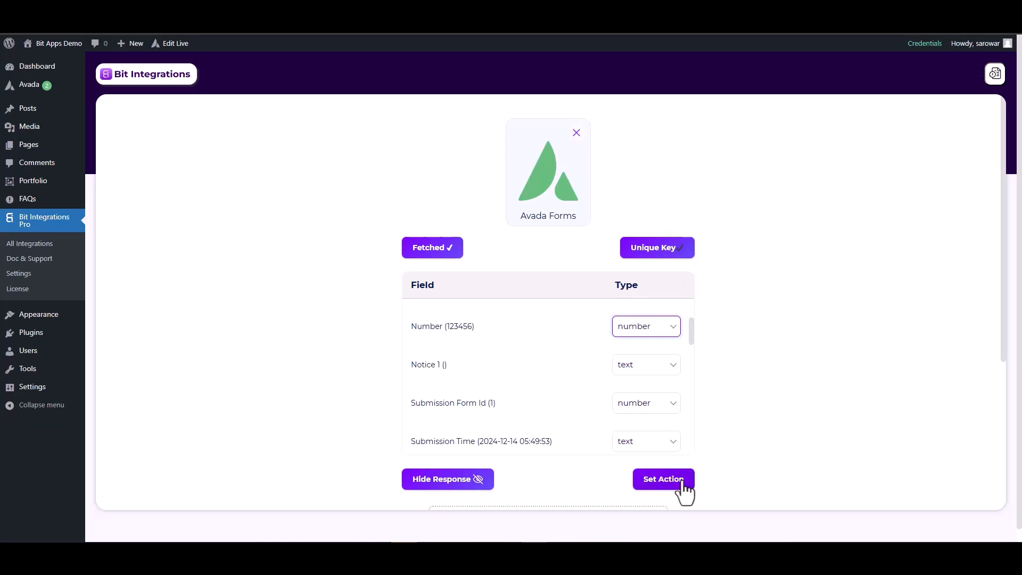
# Search 'Mailup' among action apps and select it, noting its Client id and Client secret fields.
pyautogui.click(664, 482)
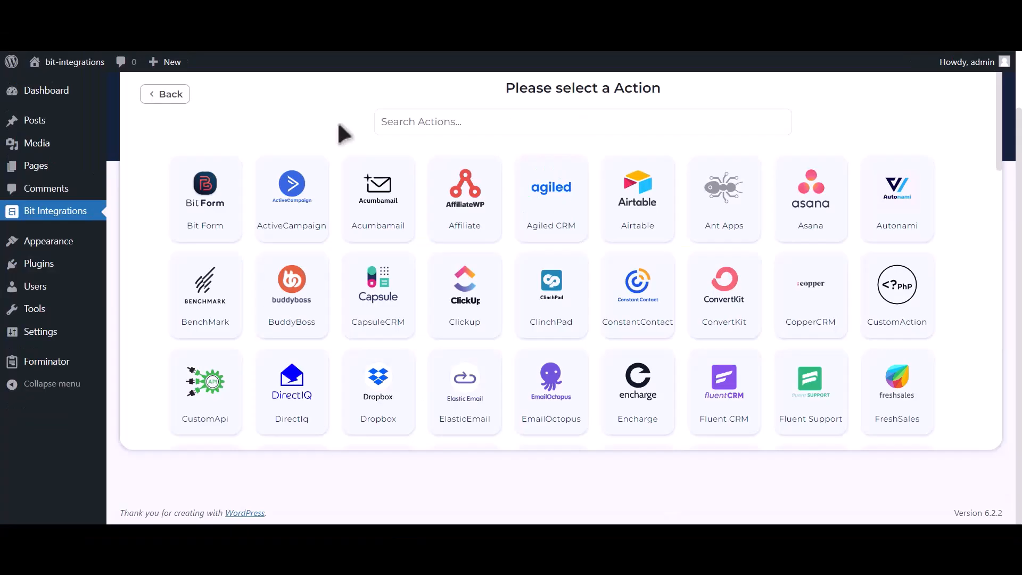
pyautogui.click(540, 110)
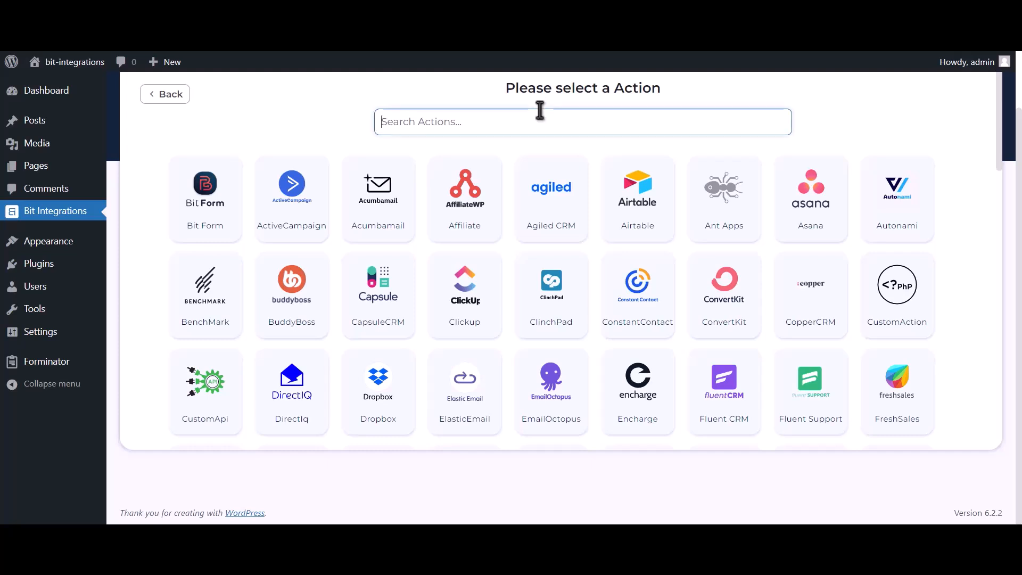
pyautogui.write('Mailup')
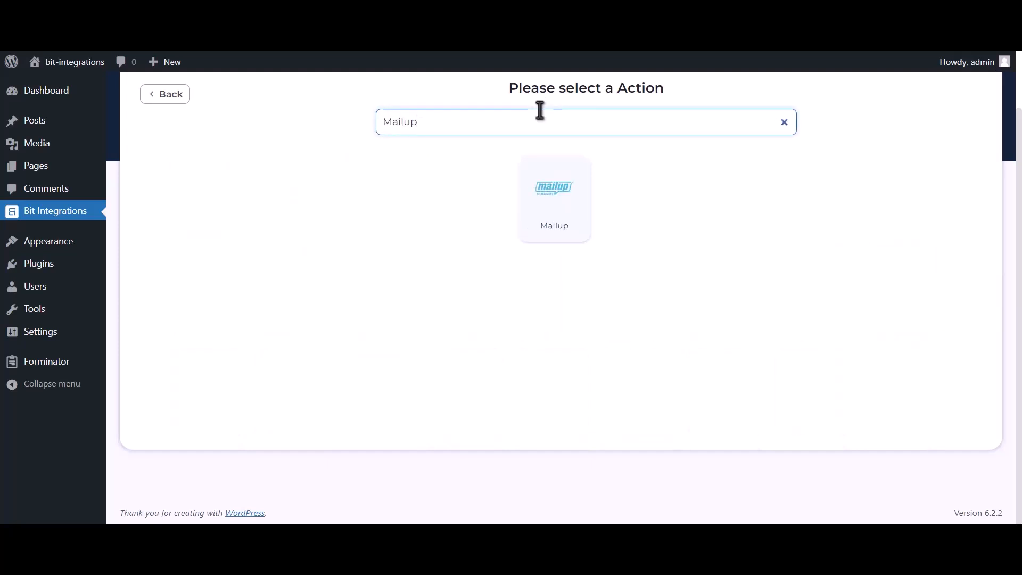
pyautogui.click(538, 216)
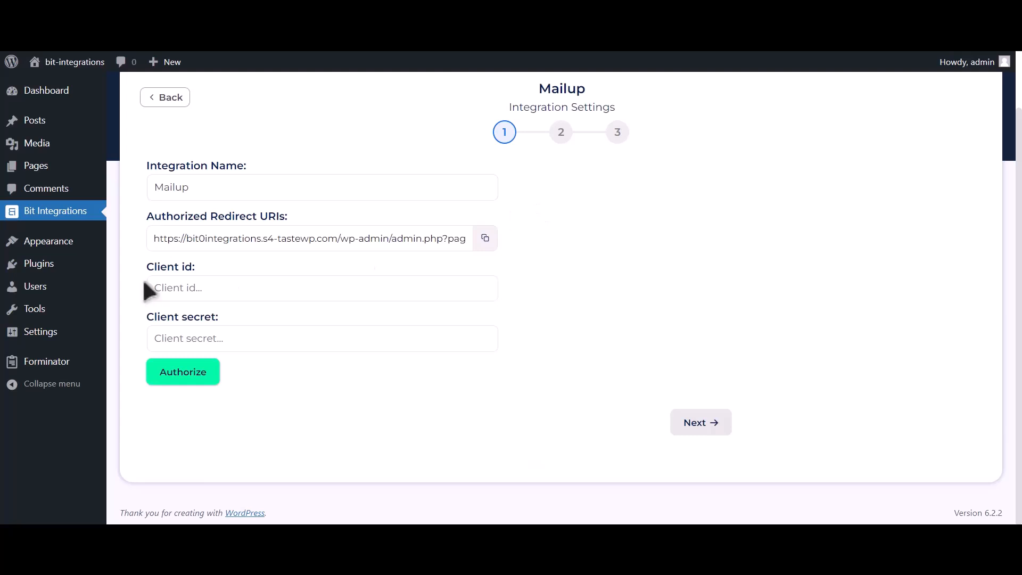
pyautogui.moveTo(145, 267); pyautogui.dragTo(198, 269)
pyautogui.moveTo(149, 319); pyautogui.dragTo(216, 315)
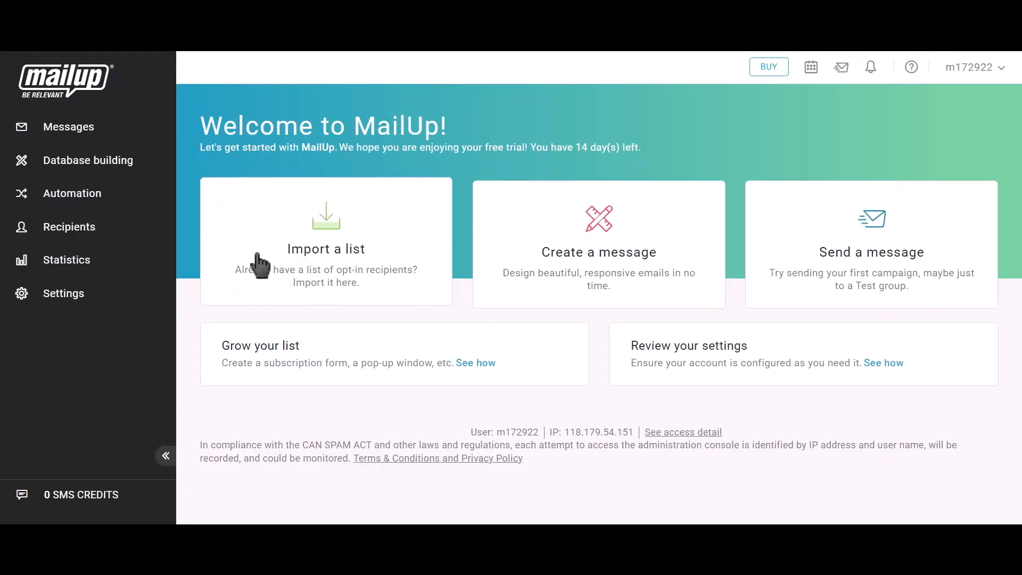
# Go to MailUp Settings > Advanced settings > Developer's corner and start a new API key.
pyautogui.click(88, 309)
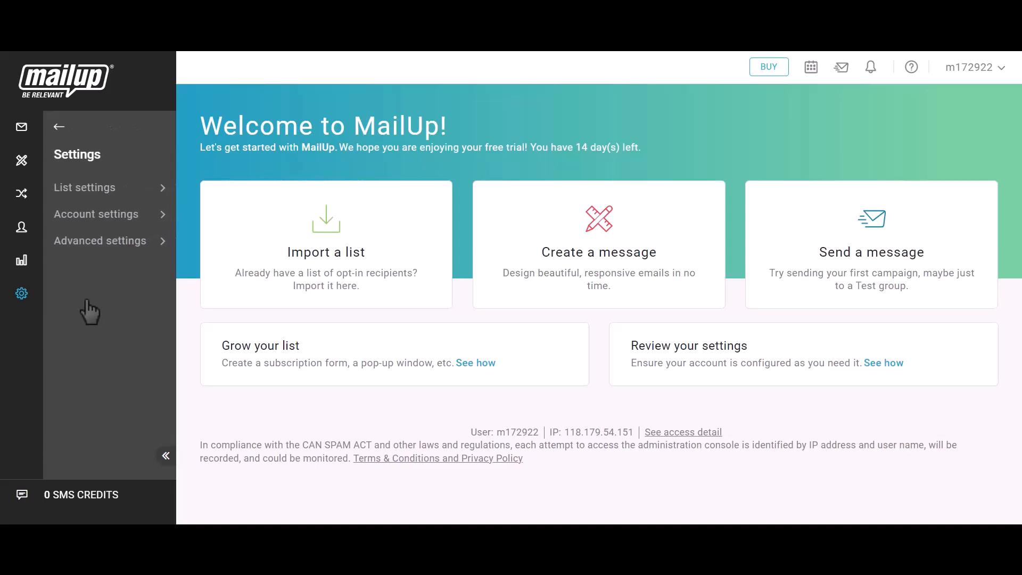
pyautogui.click(110, 245)
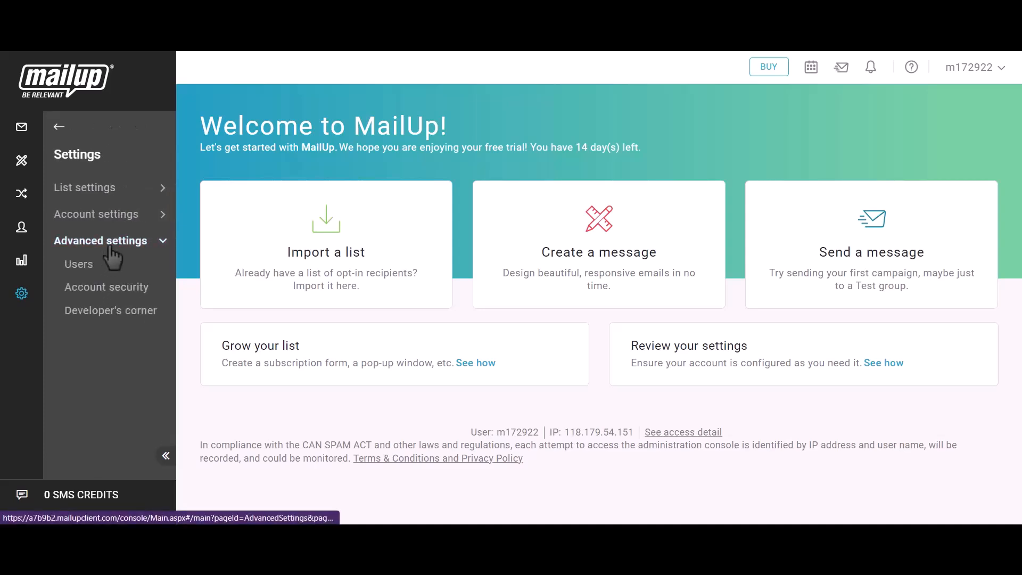
pyautogui.click(120, 314)
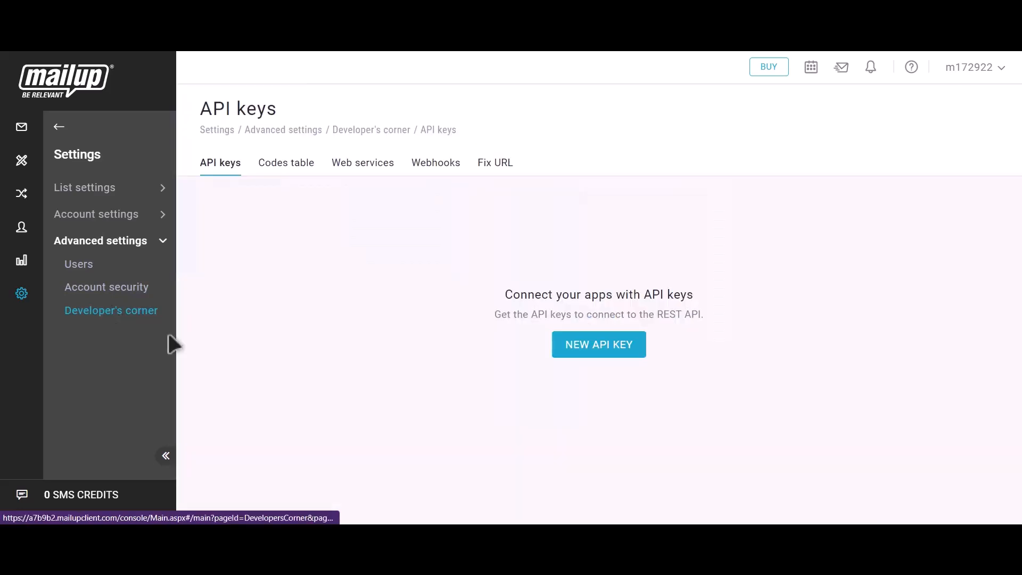
pyautogui.click(614, 352)
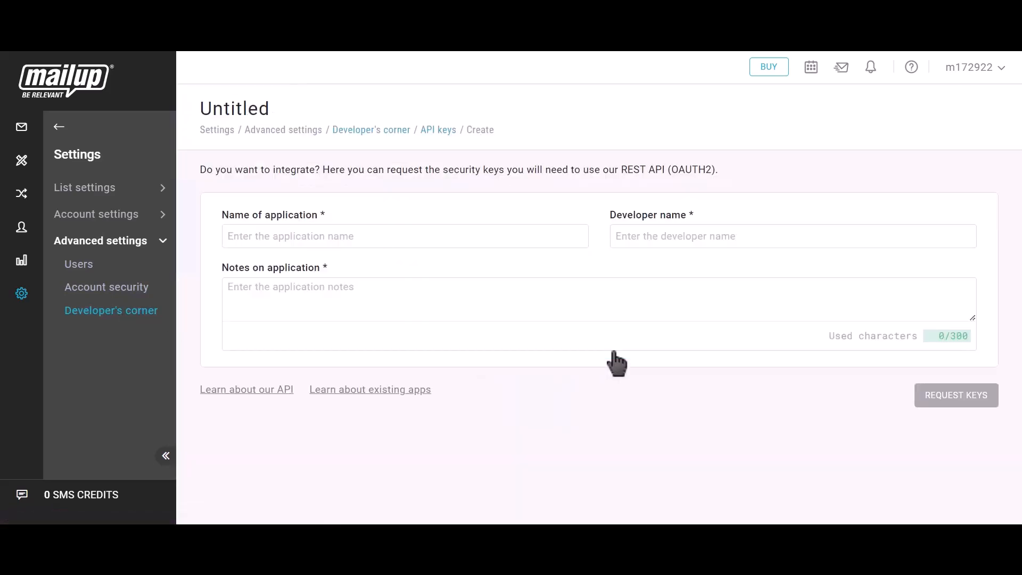
# Name the application and developer 'Bit Integrations', add note 'Bit integrations', and request keys.
pyautogui.click(353, 236)
pyautogui.write('Bit Integrati')
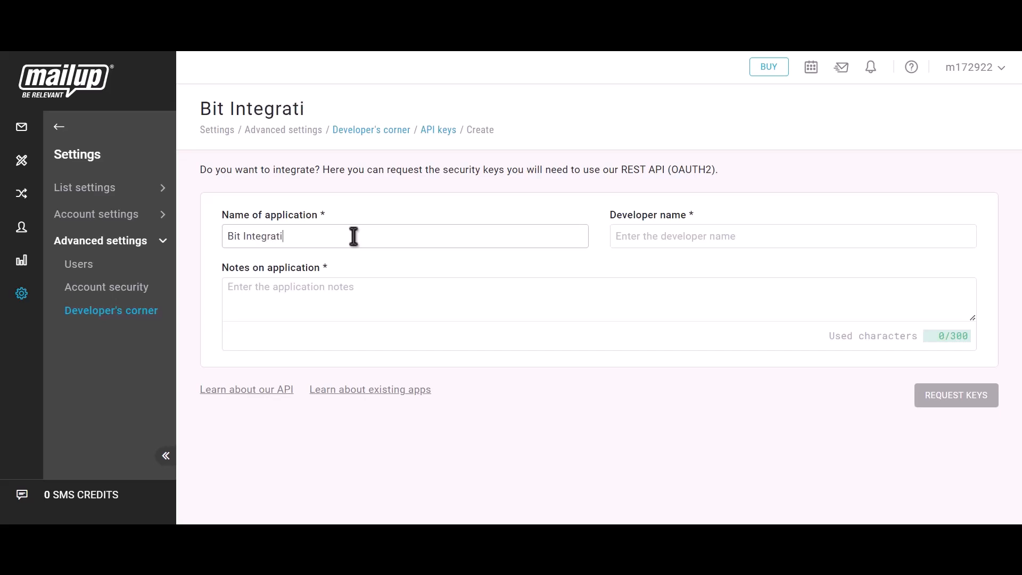
pyautogui.write('ons')
pyautogui.click(680, 241)
pyautogui.write('Bit')
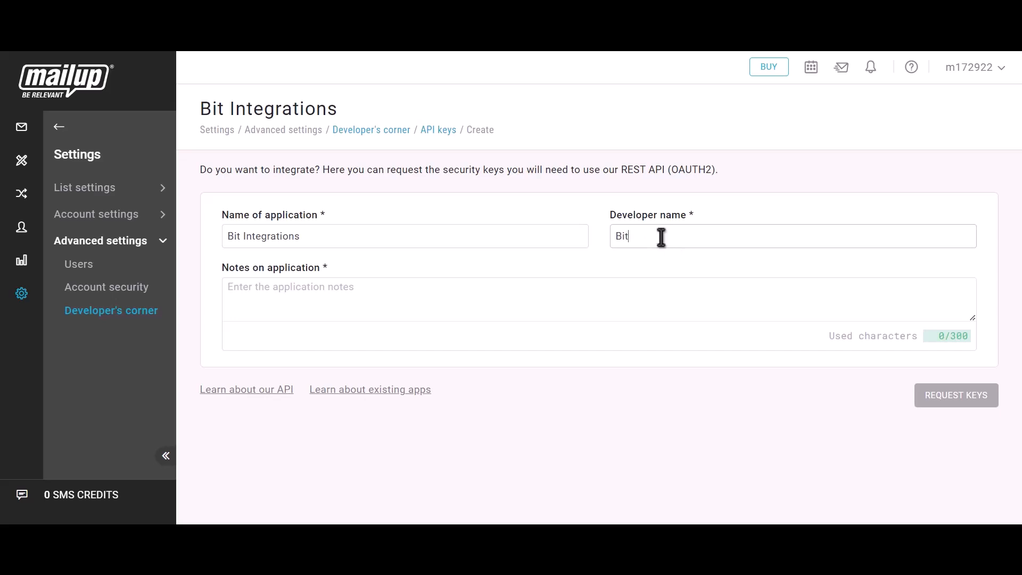
pyautogui.write(' Integrations')
pyautogui.click(327, 304)
pyautogui.write('Bit integrations')
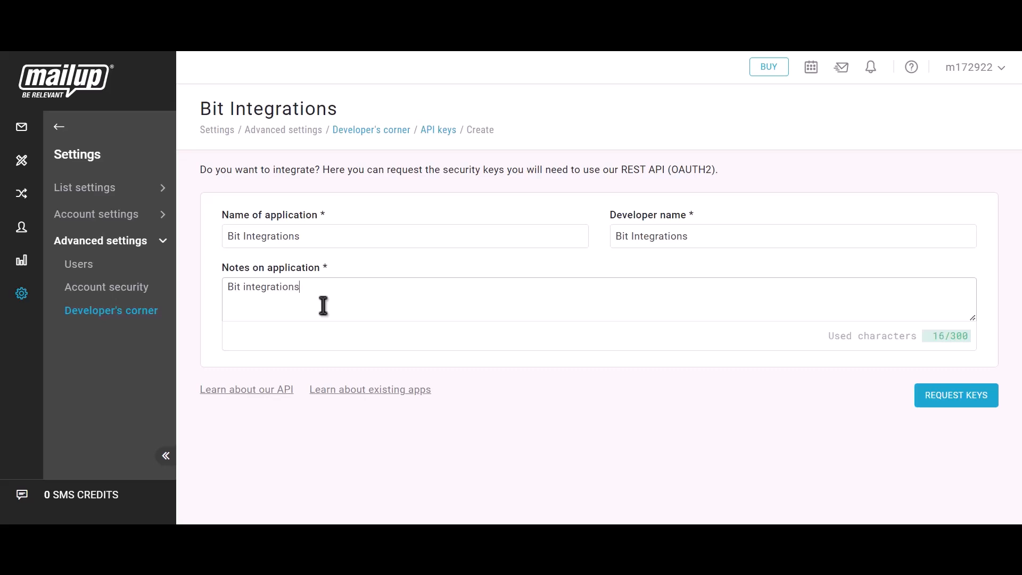
pyautogui.click(972, 415)
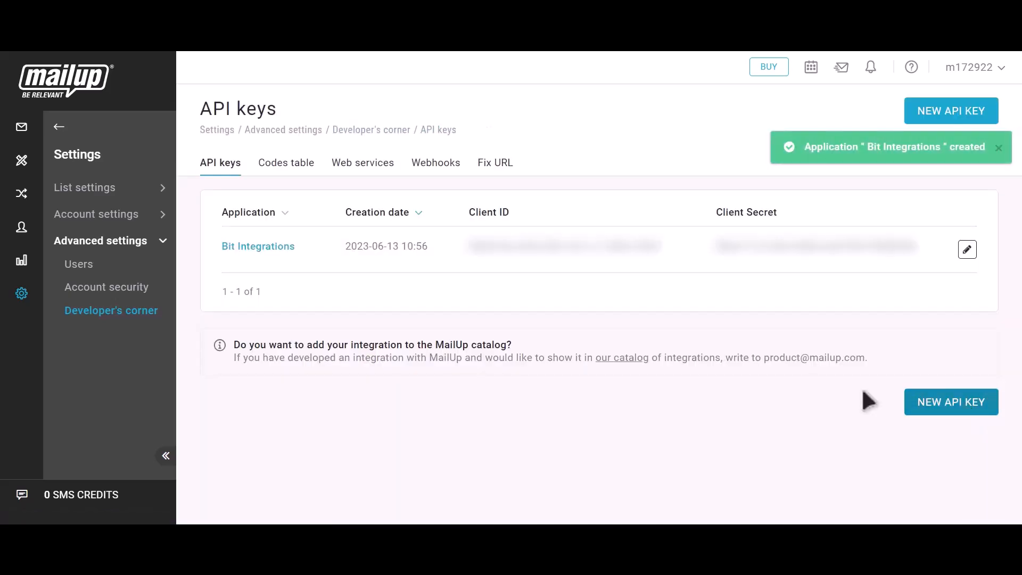
# Copy the new MailUp Client ID into the Mailup form's Client id field.
pyautogui.moveTo(467, 212); pyautogui.dragTo(517, 212)
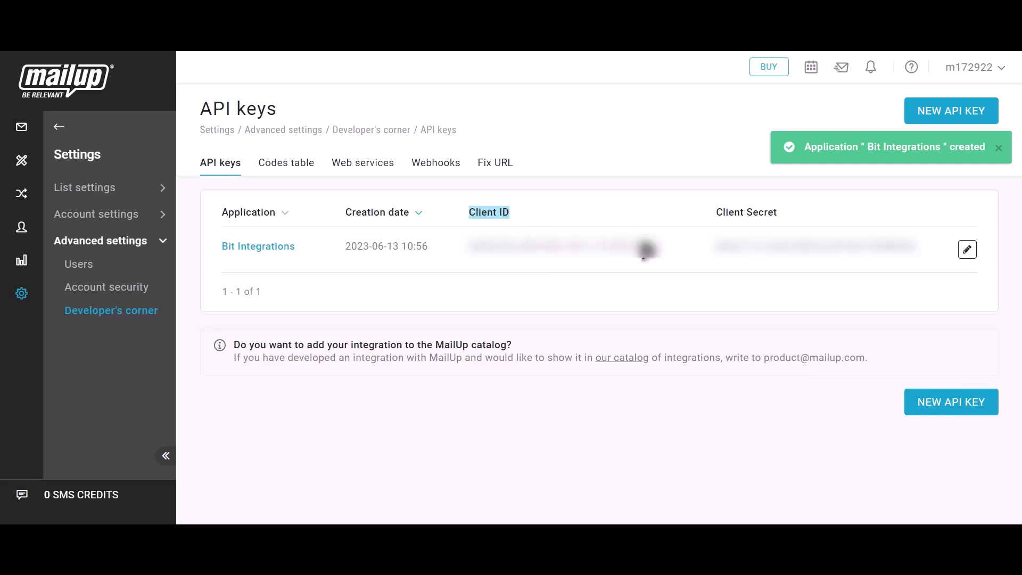
pyautogui.click(677, 256)
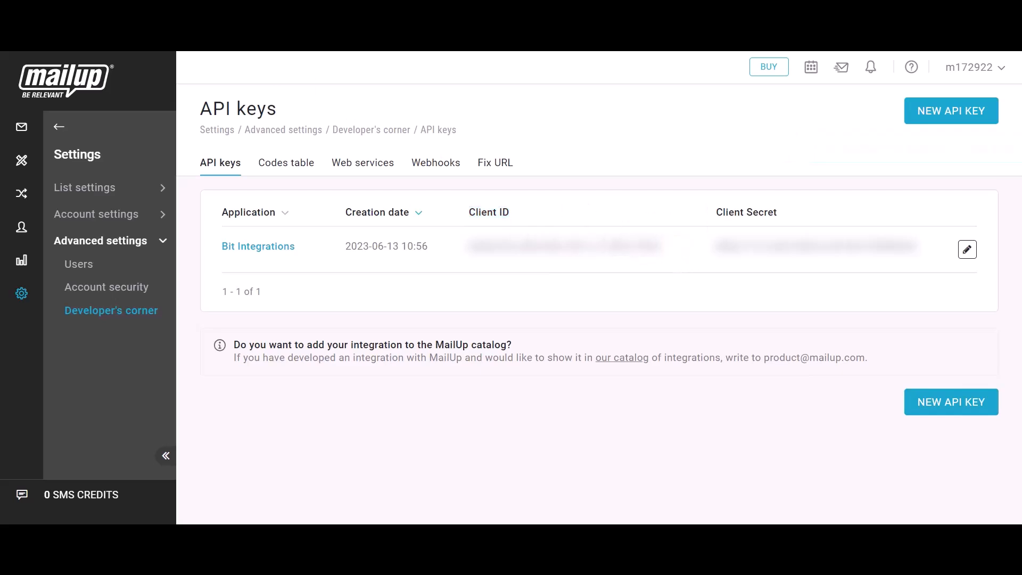
pyautogui.hotkey('ctrl', 'Tab')
pyautogui.click(249, 294)
pyautogui.hotkey('ctrl', 'v')
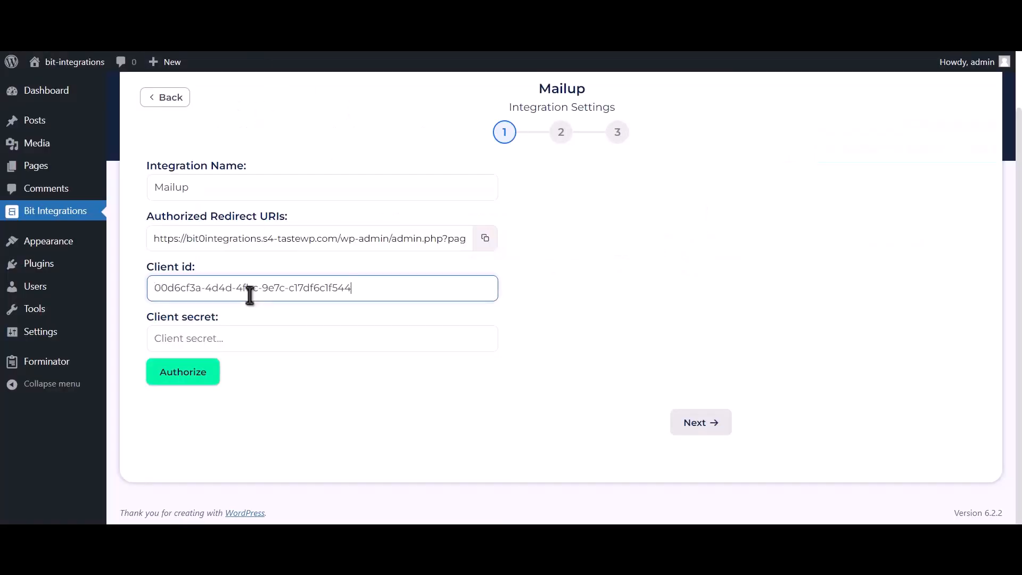
# Paste the MailUp Client Secret into the Client secret field and start authorization.
pyautogui.hotkey('ctrl', 'Tab')
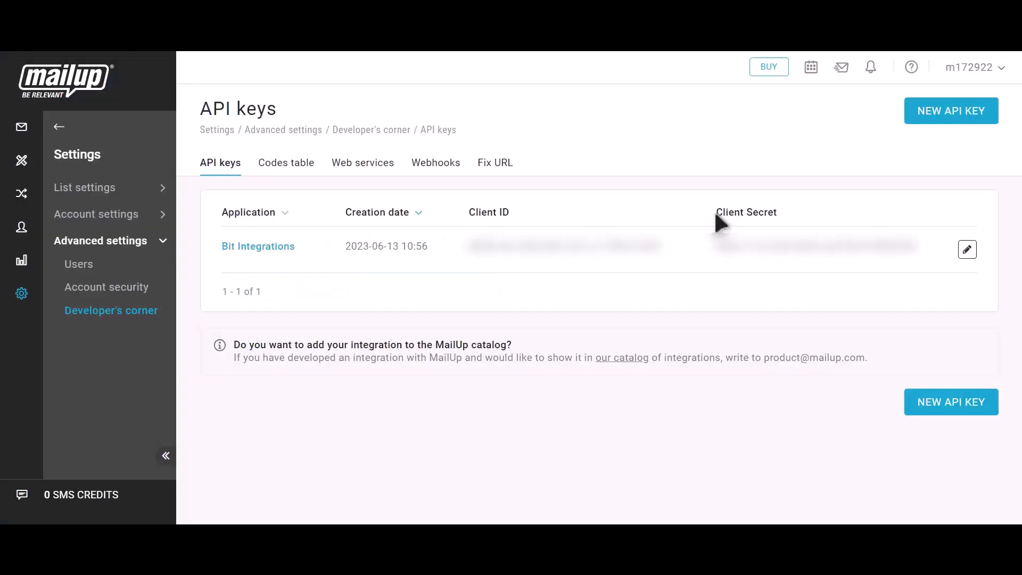
pyautogui.moveTo(716, 217); pyautogui.dragTo(771, 215)
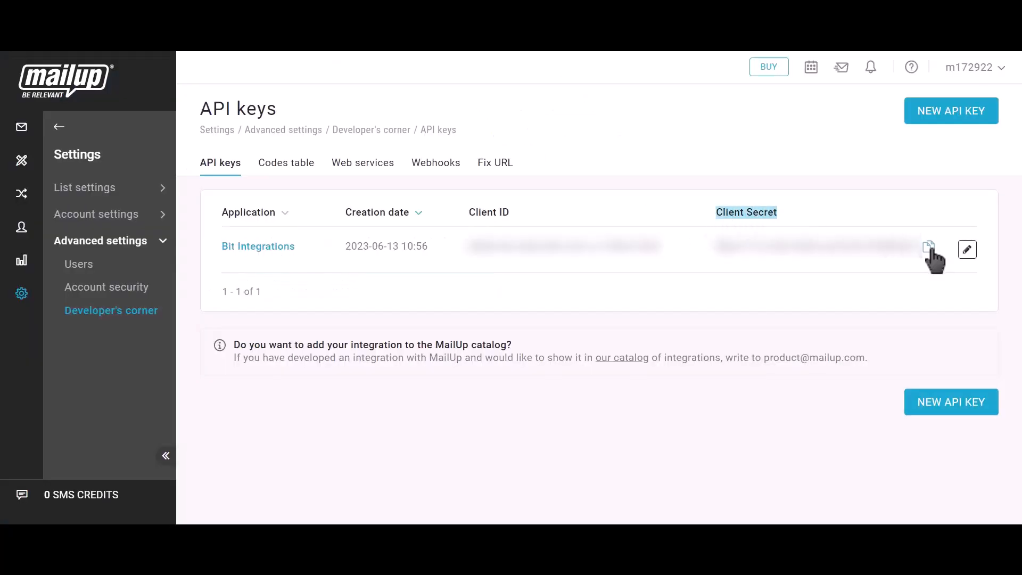
pyautogui.click(929, 248)
pyautogui.hotkey('ctrl', 'Tab')
pyautogui.click(240, 347)
pyautogui.hotkey('ctrl', 'v')
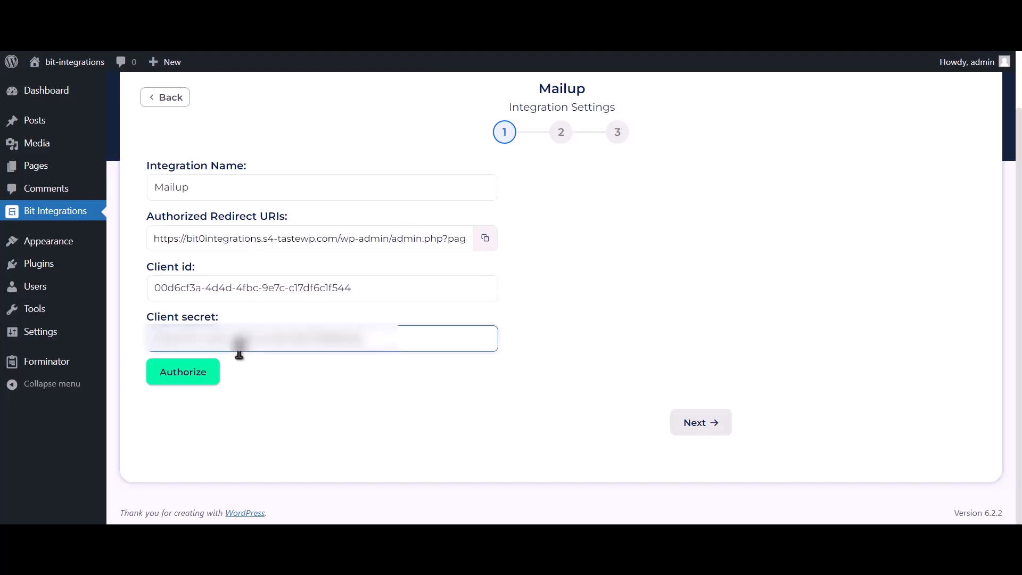
pyautogui.click(181, 379)
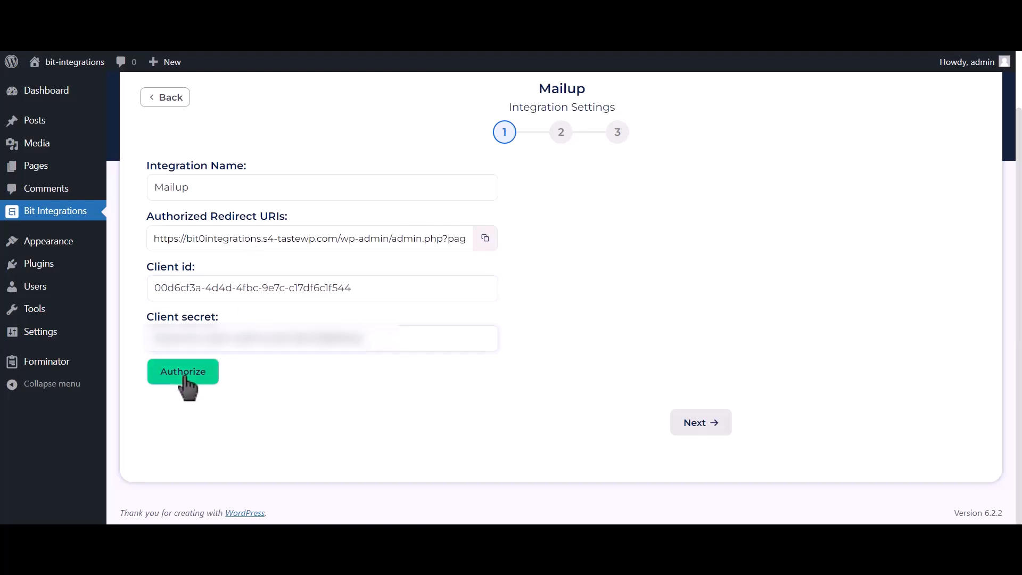
pyautogui.click(193, 238)
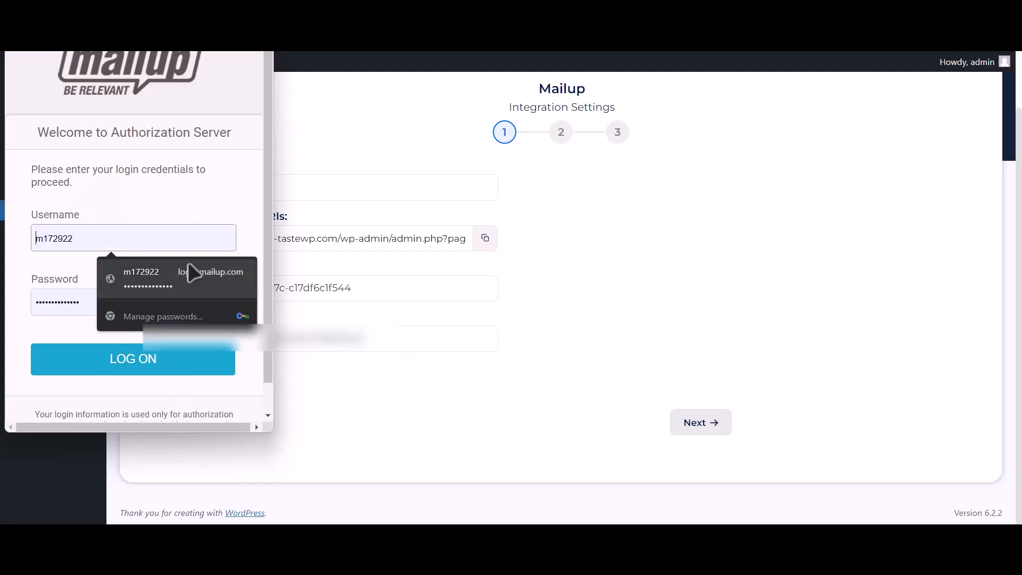
# Log on to MailUp with the saved login and confirm Bit Integrations' access.
pyautogui.click(192, 266)
pyautogui.click(155, 372)
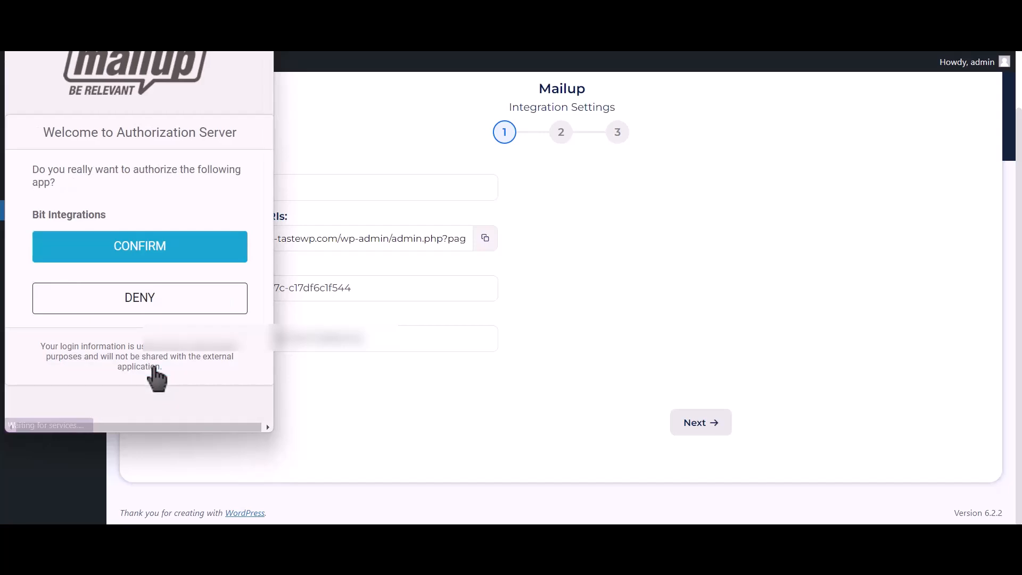
pyautogui.click(224, 257)
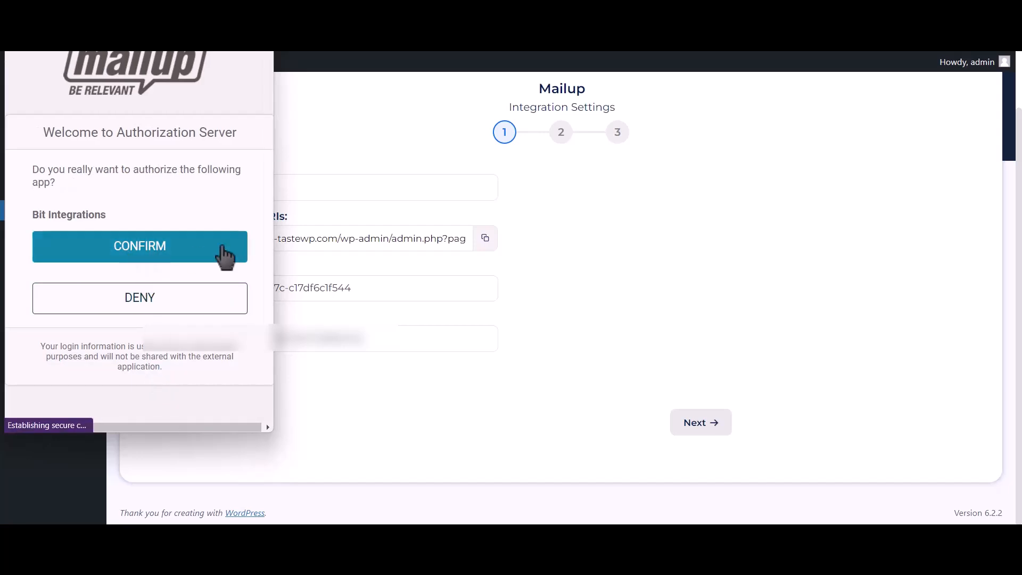
pyautogui.click(223, 256)
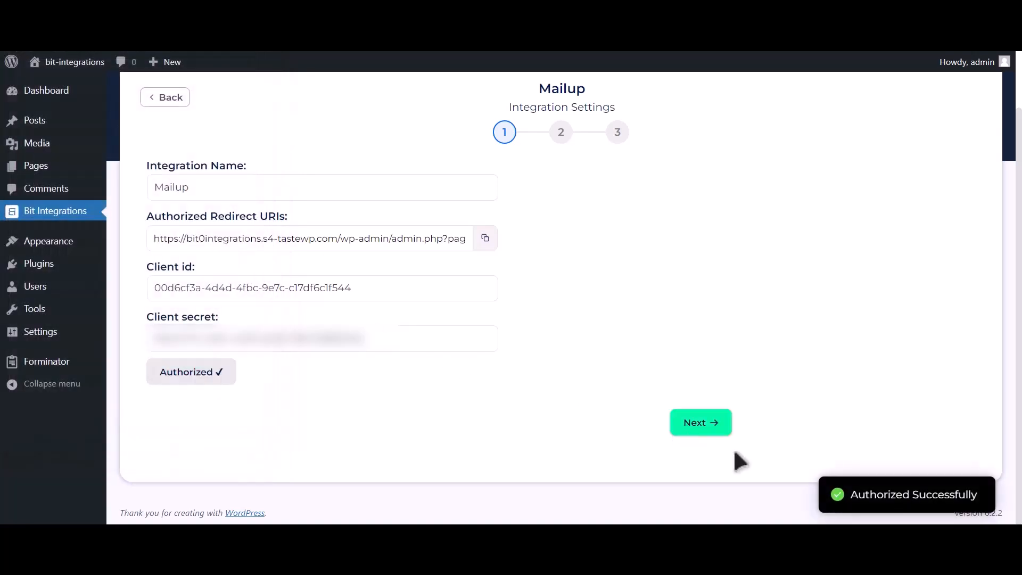
# Move to step 2 and choose the News list and TEST group.
pyautogui.moveTo(851, 497); pyautogui.dragTo(987, 503)
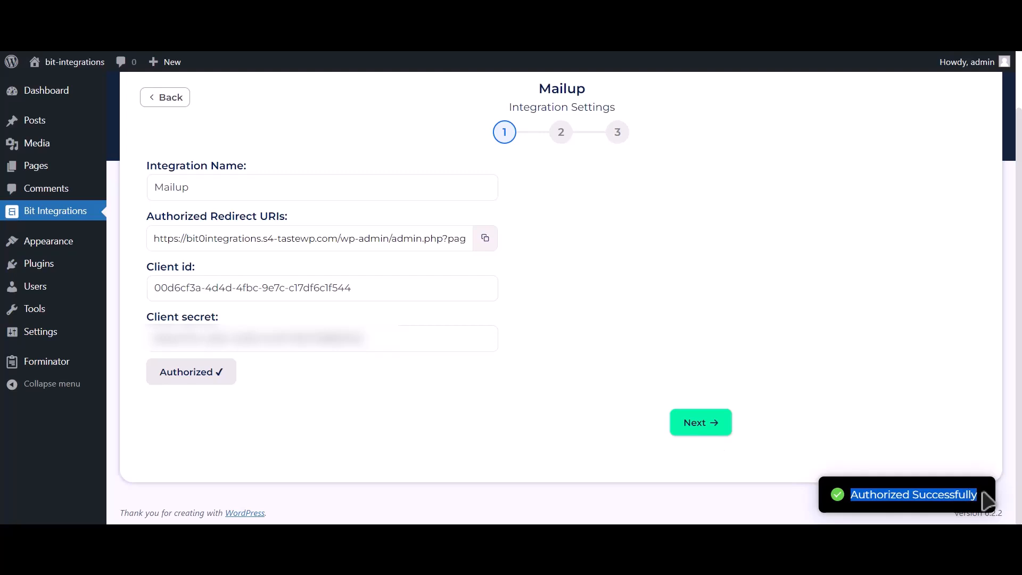
pyautogui.click(716, 433)
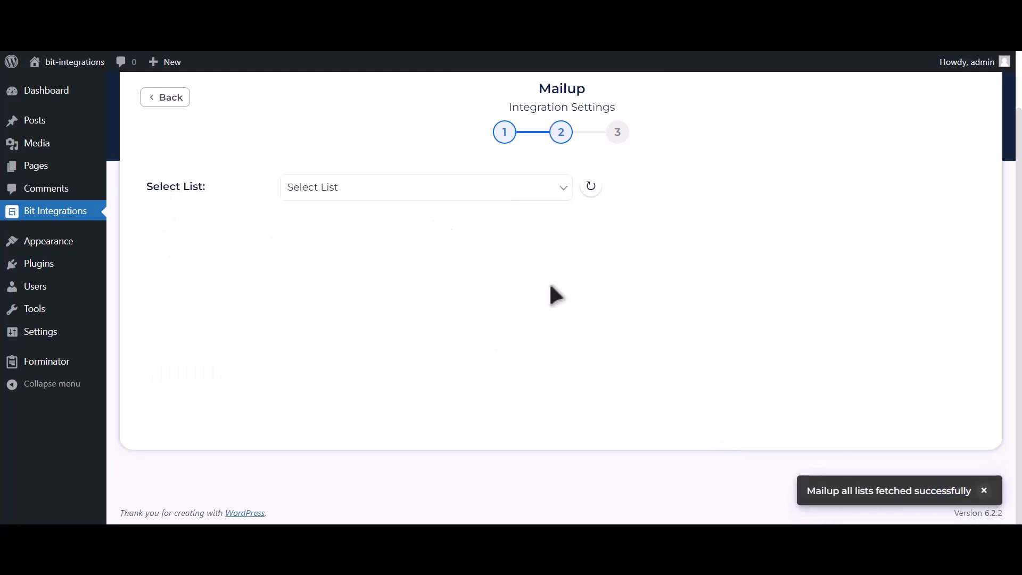
pyautogui.click(418, 194)
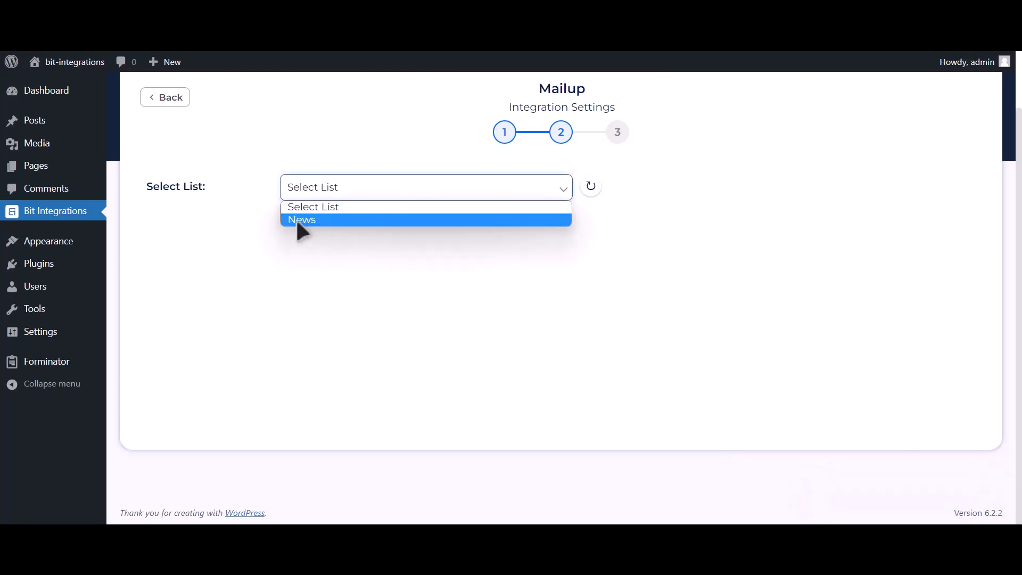
pyautogui.click(377, 220)
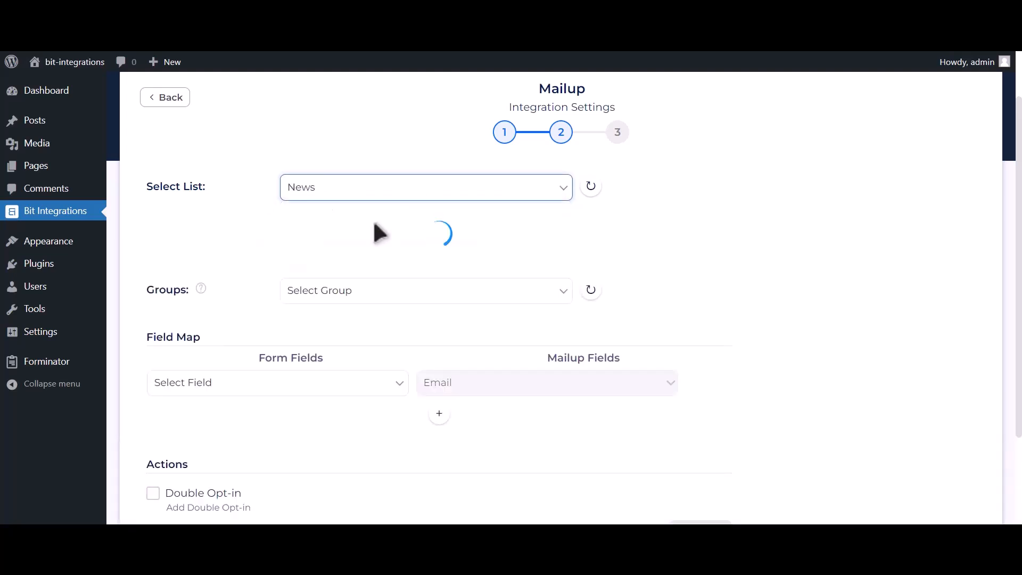
pyautogui.click(420, 223)
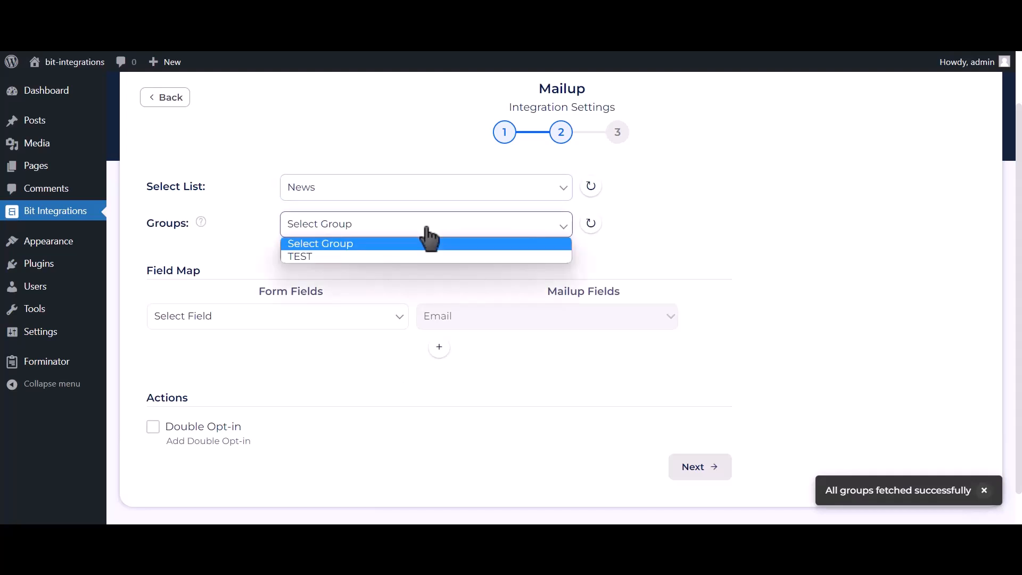
pyautogui.click(363, 256)
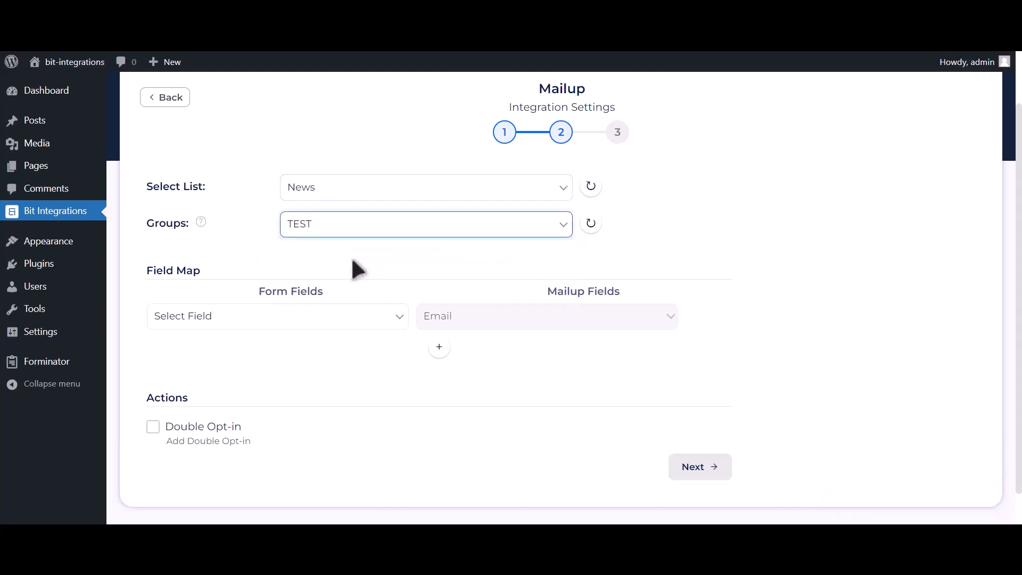
# Map Email Address-1 to Email, Name-1 to Last Name, and Phone Number-1 to Phone.
pyautogui.click(292, 318)
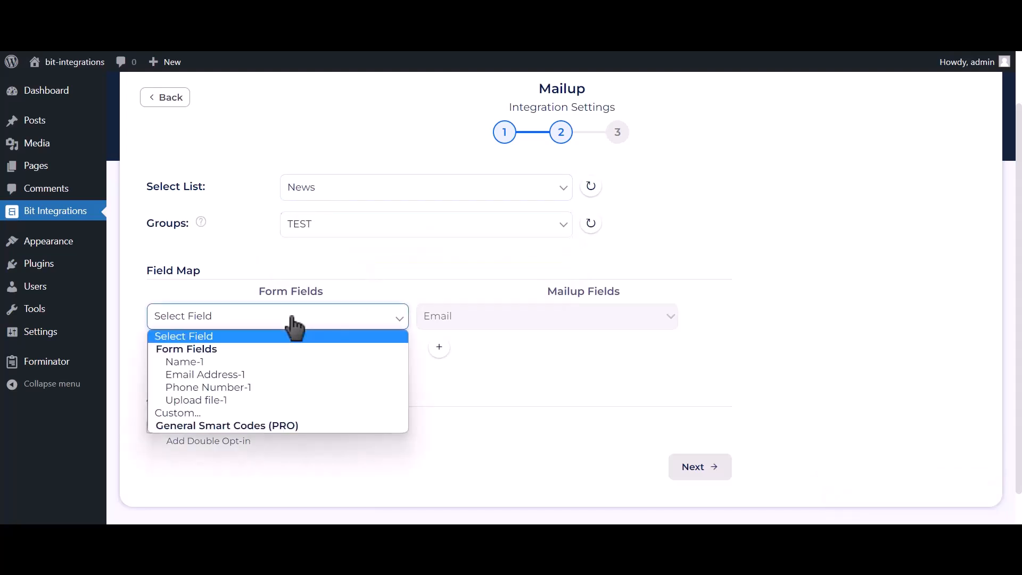
pyautogui.click(237, 375)
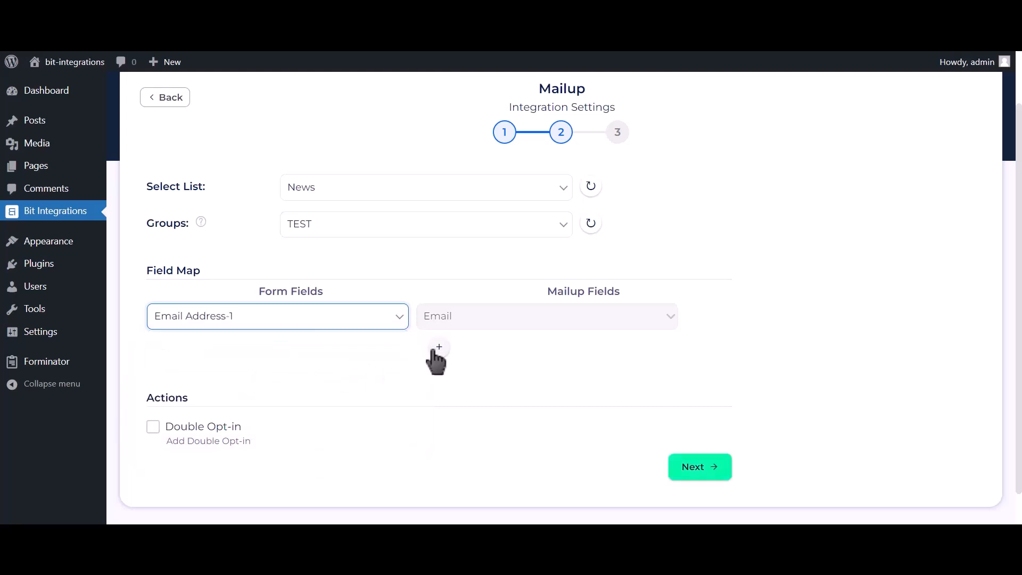
pyautogui.scroll(-1, 415, 346)
pyautogui.click(438, 310)
pyautogui.click(351, 318)
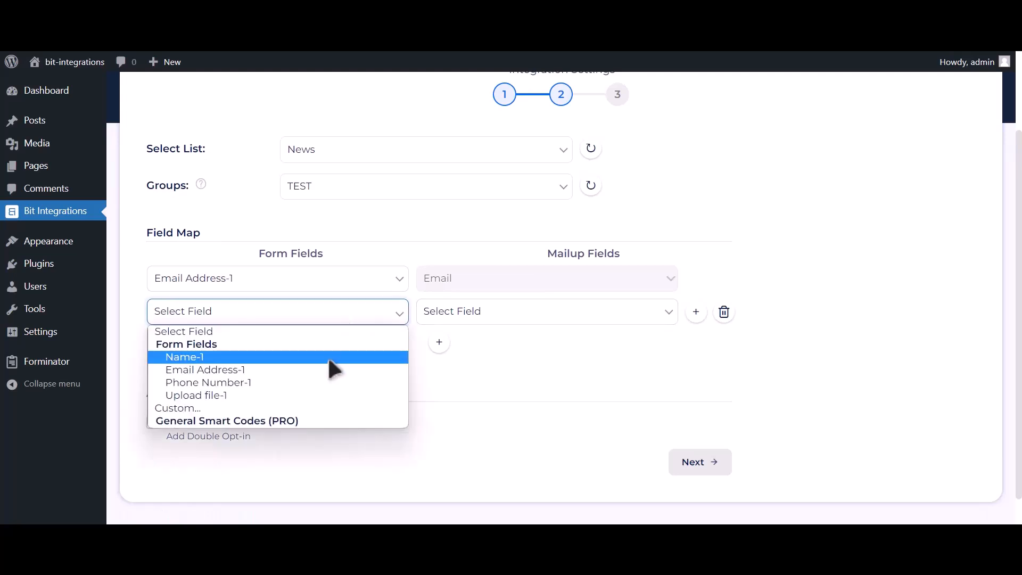
pyautogui.click(328, 356)
pyautogui.click(482, 318)
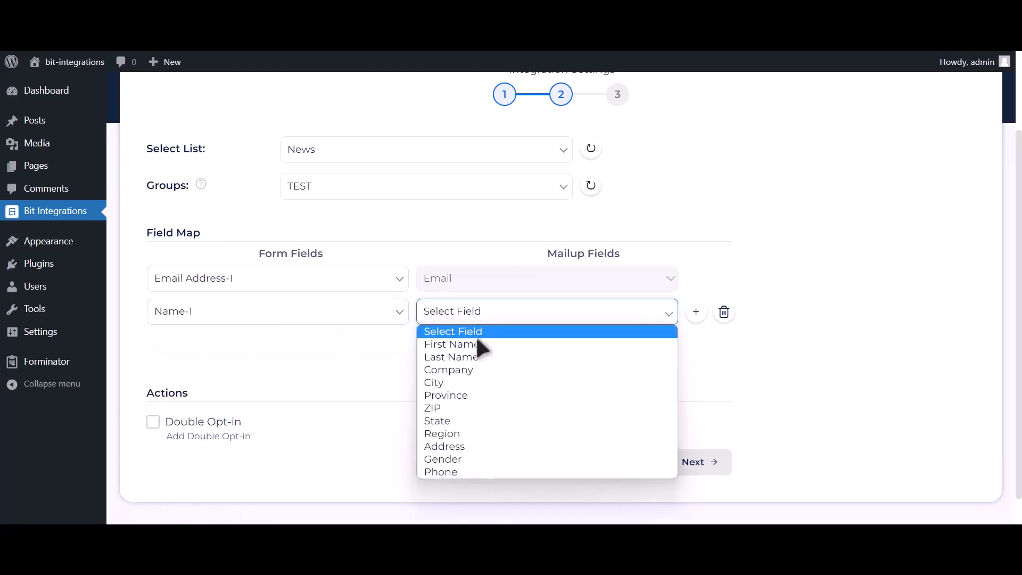
pyautogui.click(463, 357)
pyautogui.click(438, 344)
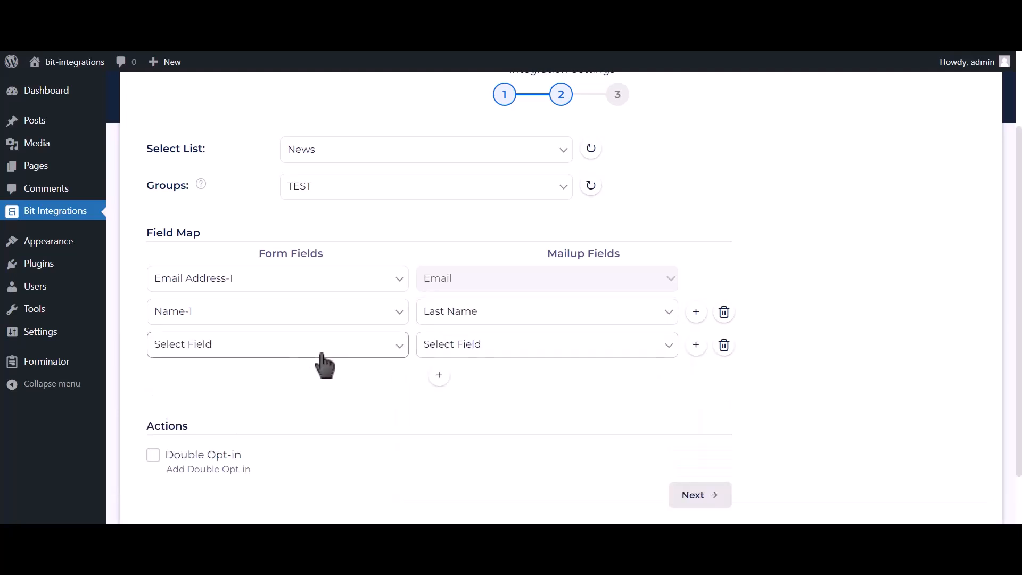
pyautogui.click(321, 354)
pyautogui.click(240, 410)
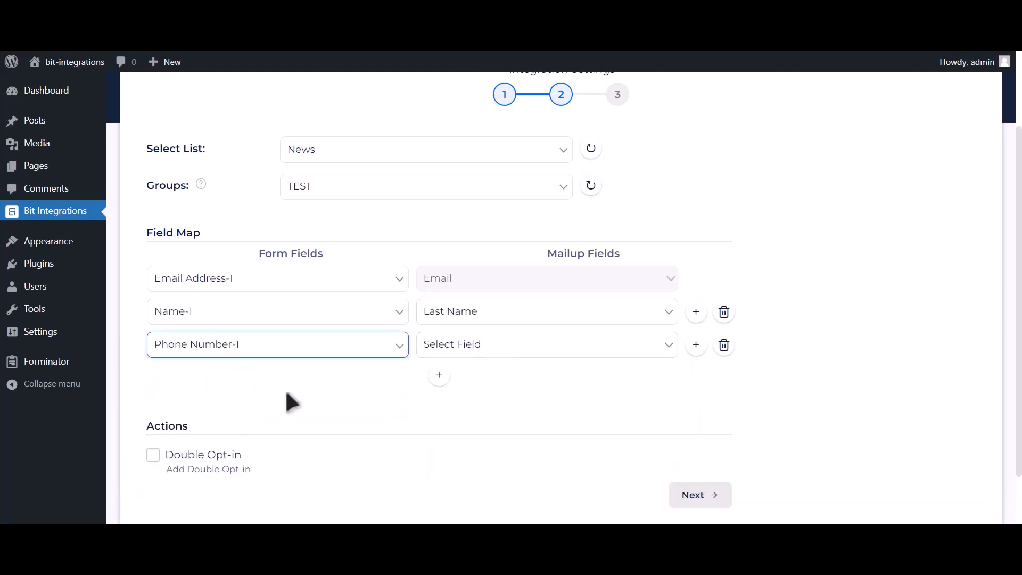
pyautogui.click(455, 345)
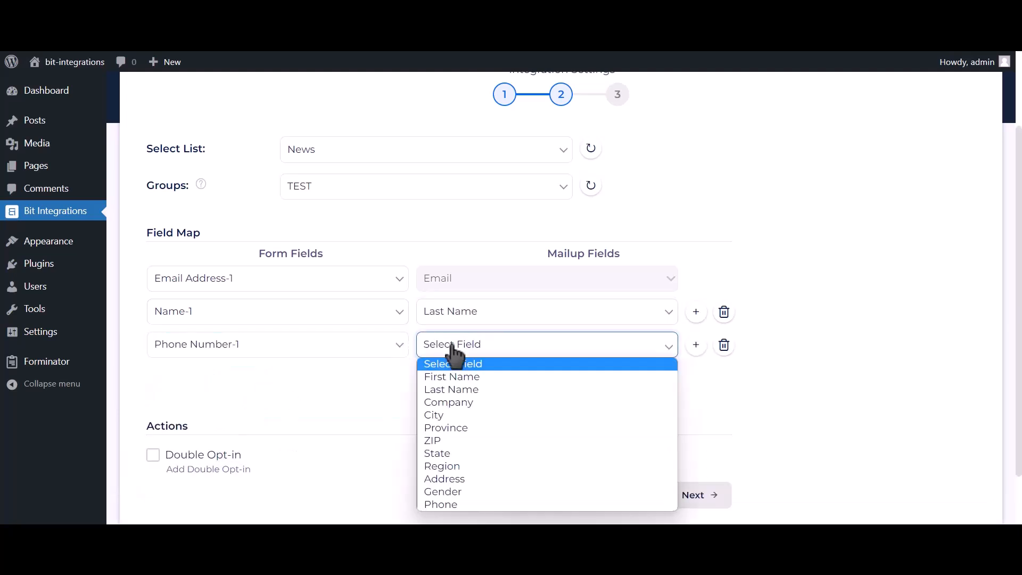
pyautogui.click(446, 504)
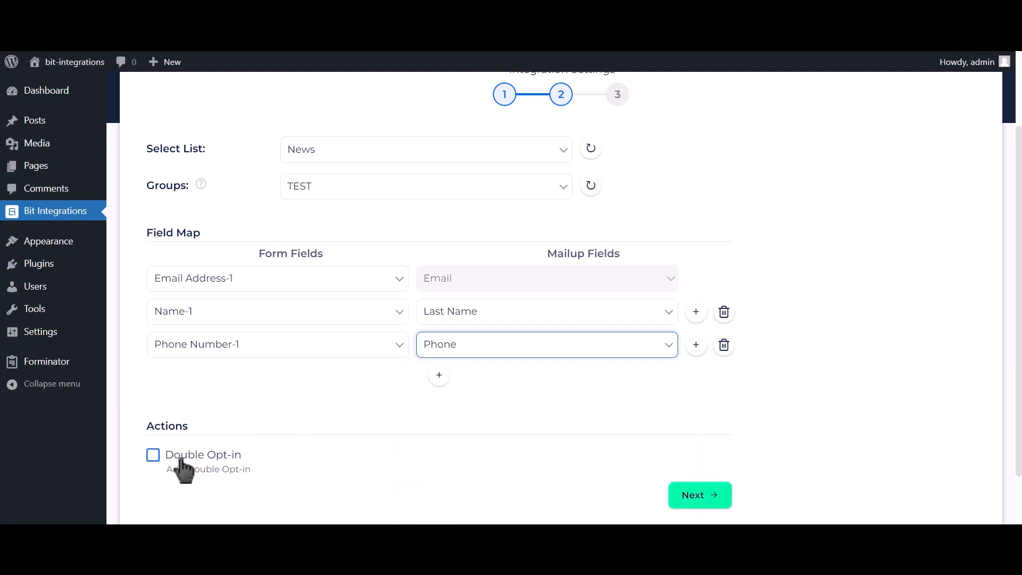
# Advance to step 3 and Finish & Save the Avada-to-MailUp integration.
pyautogui.click(704, 498)
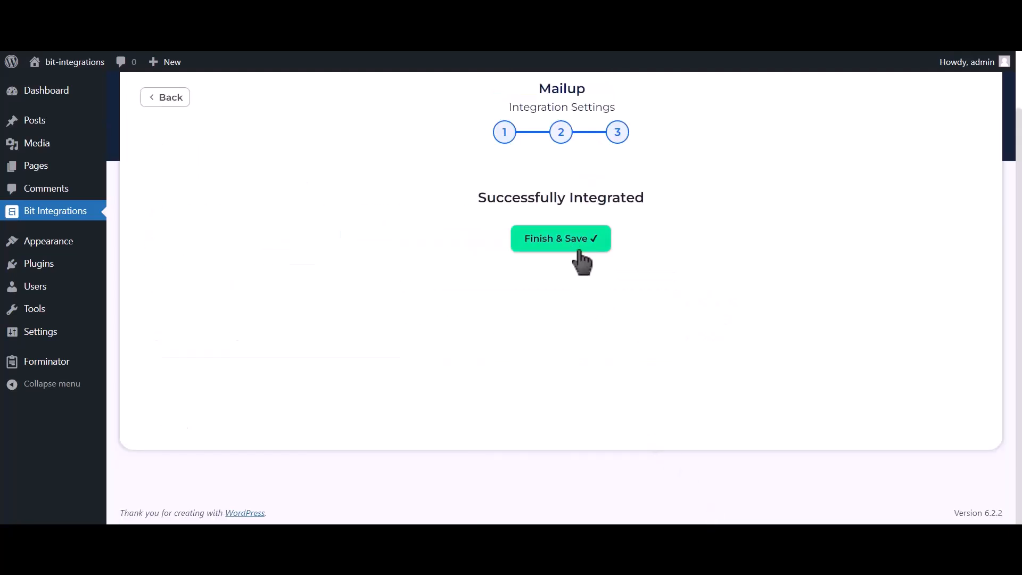
pyautogui.click(581, 256)
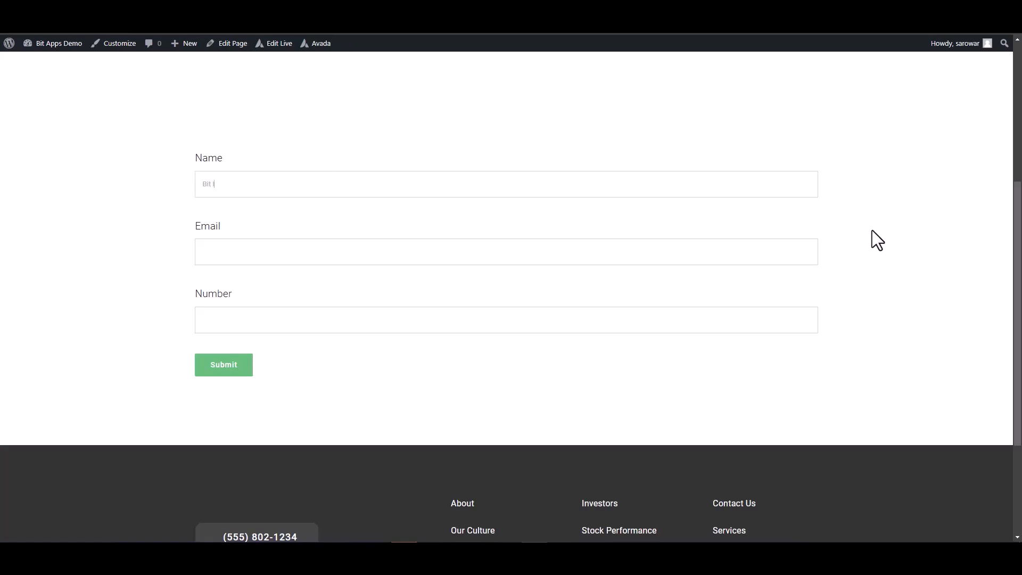
# Fill the contact form with the test name, test e-mail address and number 444555.
pyautogui.write('egrations')
pyautogui.click(736, 261)
pyautogui.click(755, 314)
pyautogui.write('44455566')
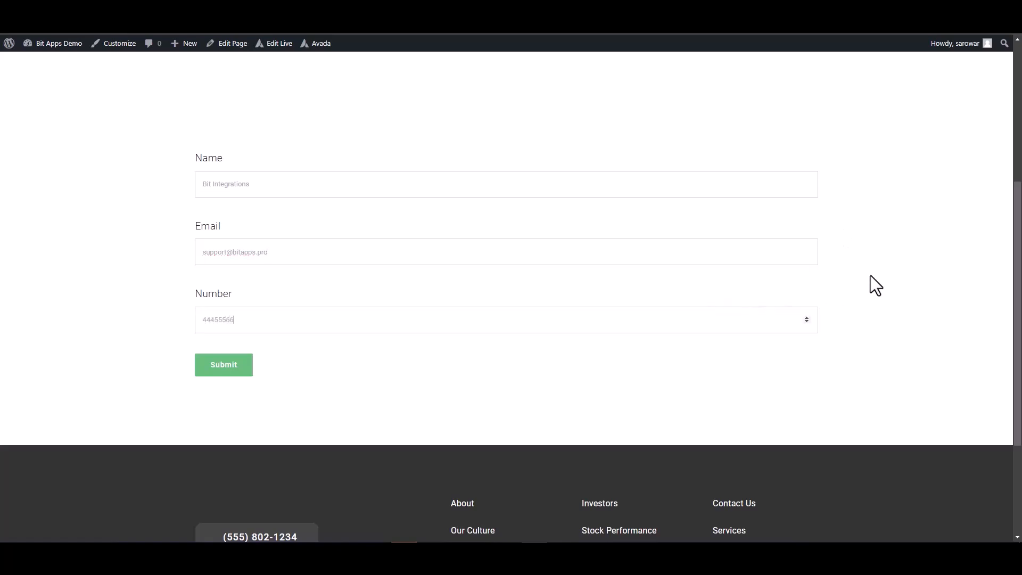
# Submit the test entry and confirm the message-sent notice appears.
pyautogui.click(251, 371)
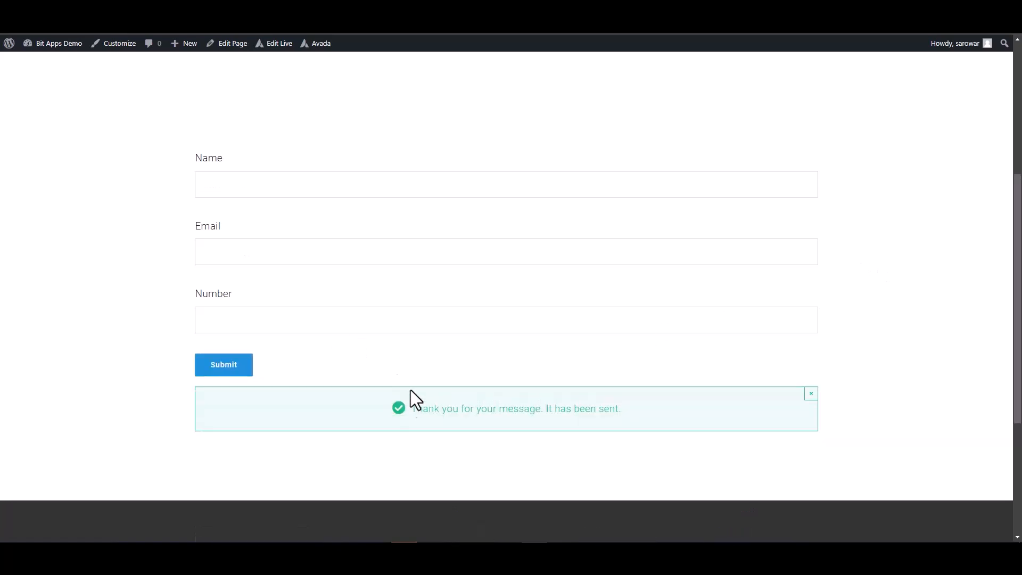
pyautogui.tripleClick(575, 408)
pyautogui.click(874, 387)
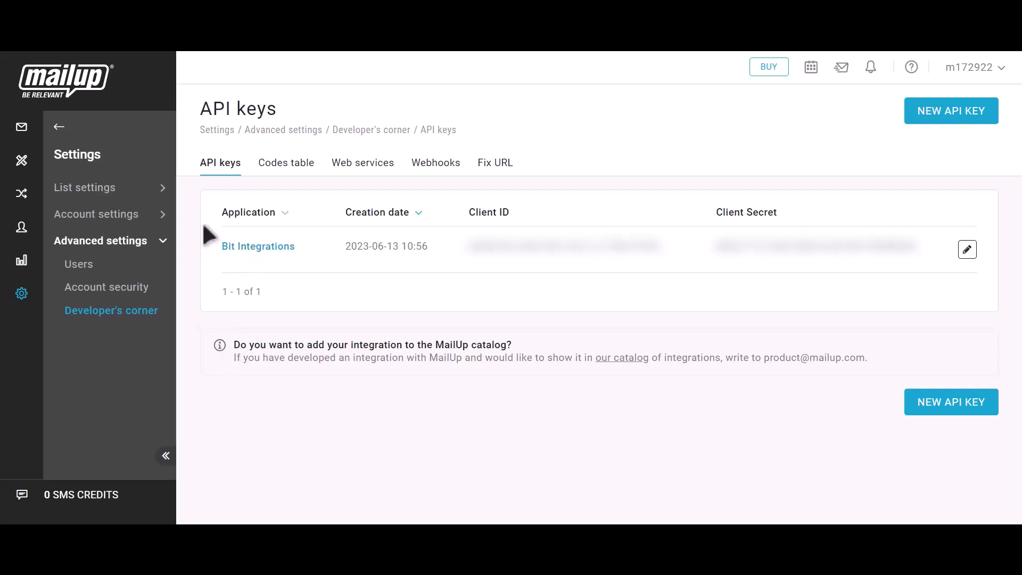
# Go to MailUp's Recipients > Email list of subscribed recipients.
pyautogui.click(58, 128)
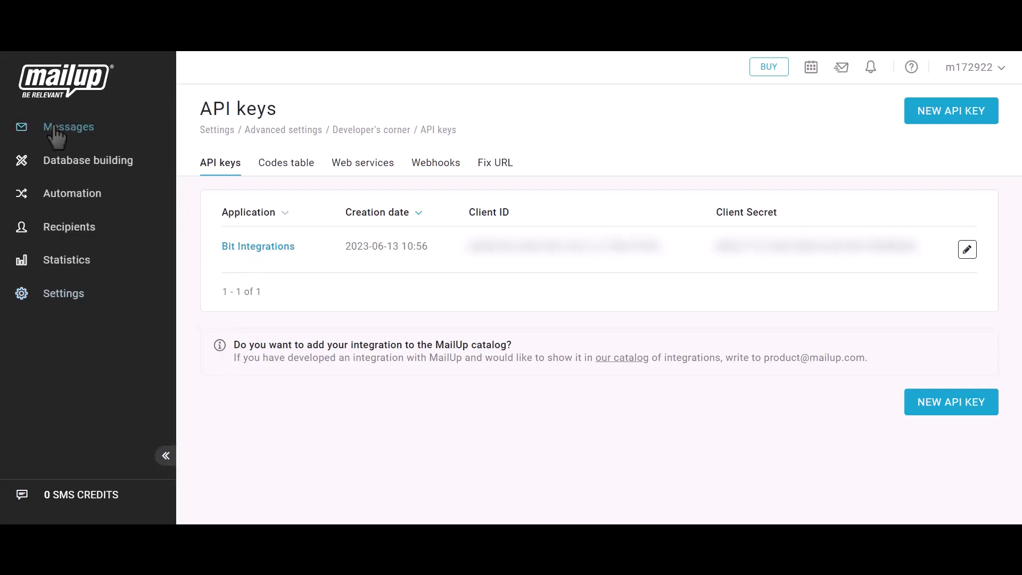
pyautogui.click(62, 227)
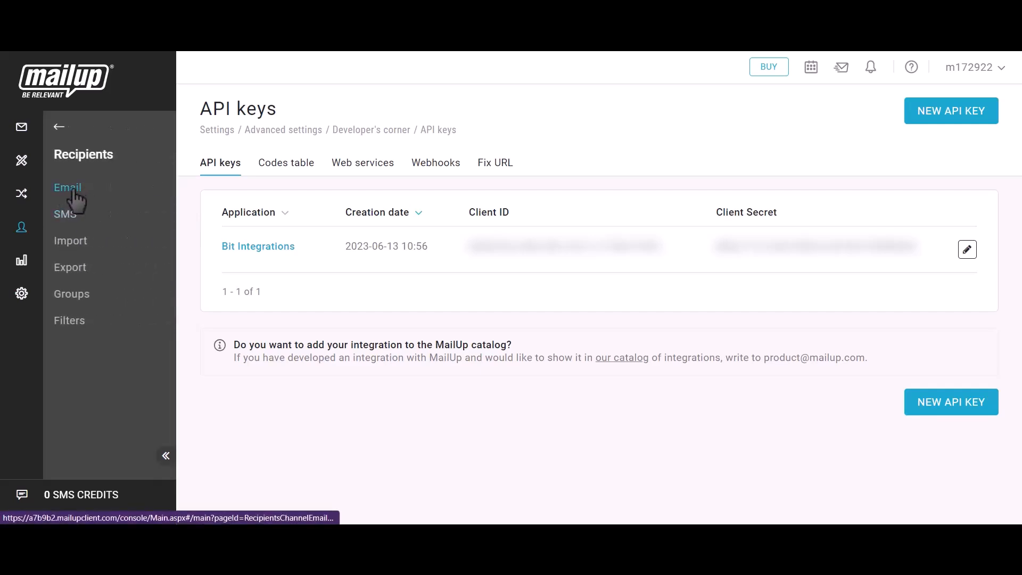
pyautogui.click(69, 189)
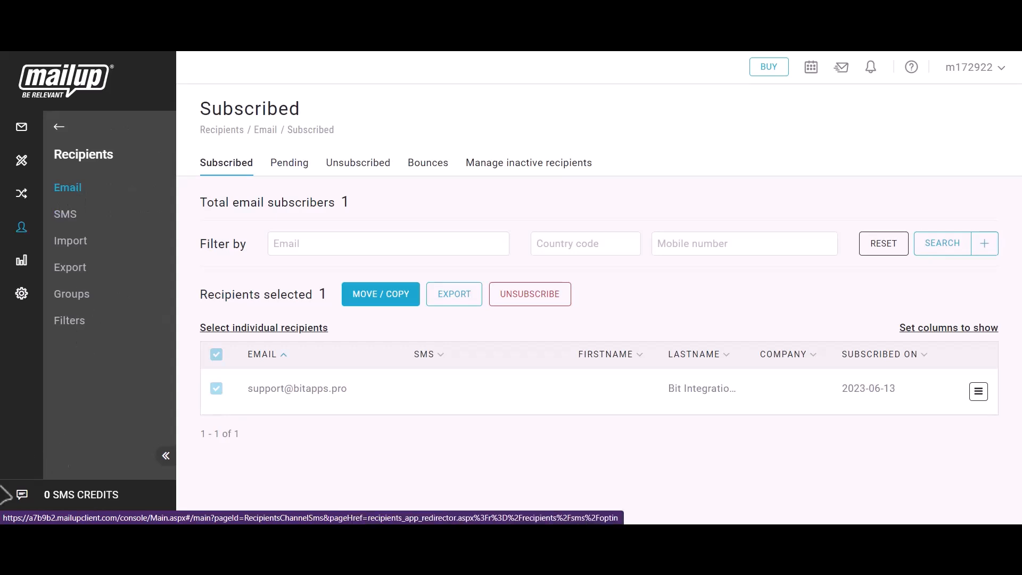
# Verify the new subscriber's test e-mail and Bit Integrations last name.
pyautogui.moveTo(242, 388); pyautogui.dragTo(353, 387)
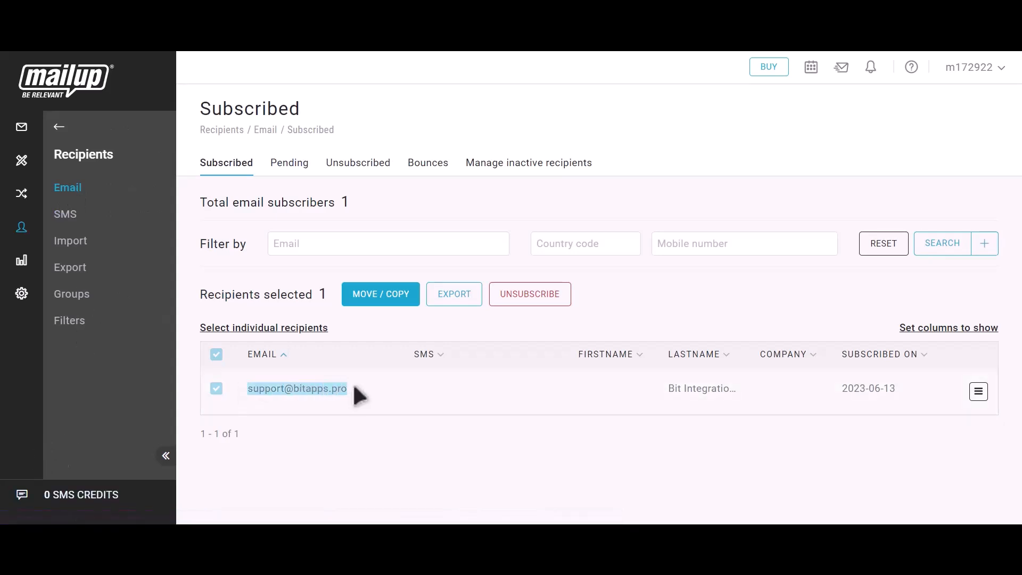
pyautogui.moveTo(666, 389); pyautogui.dragTo(741, 389)
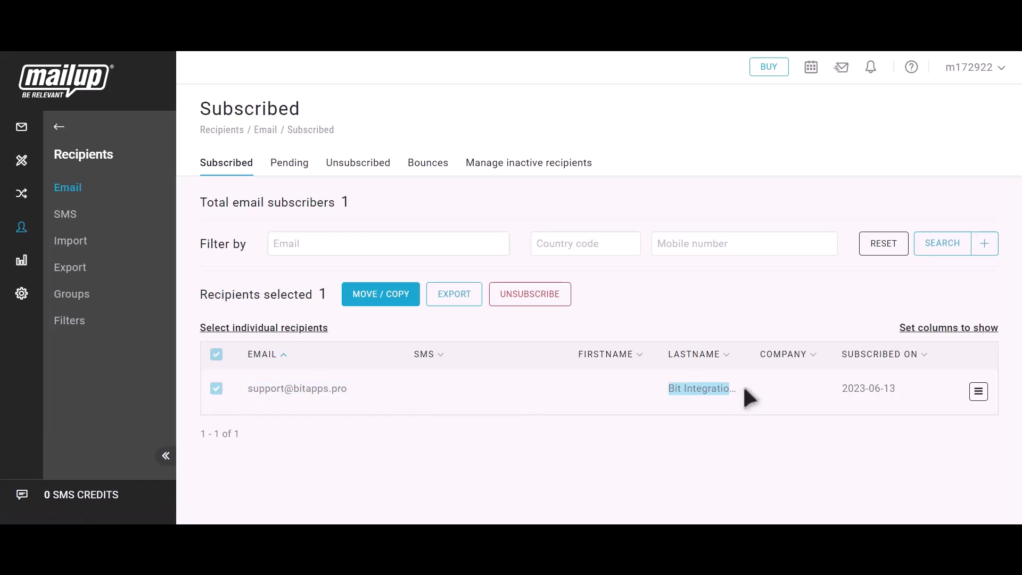
pyautogui.click(745, 389)
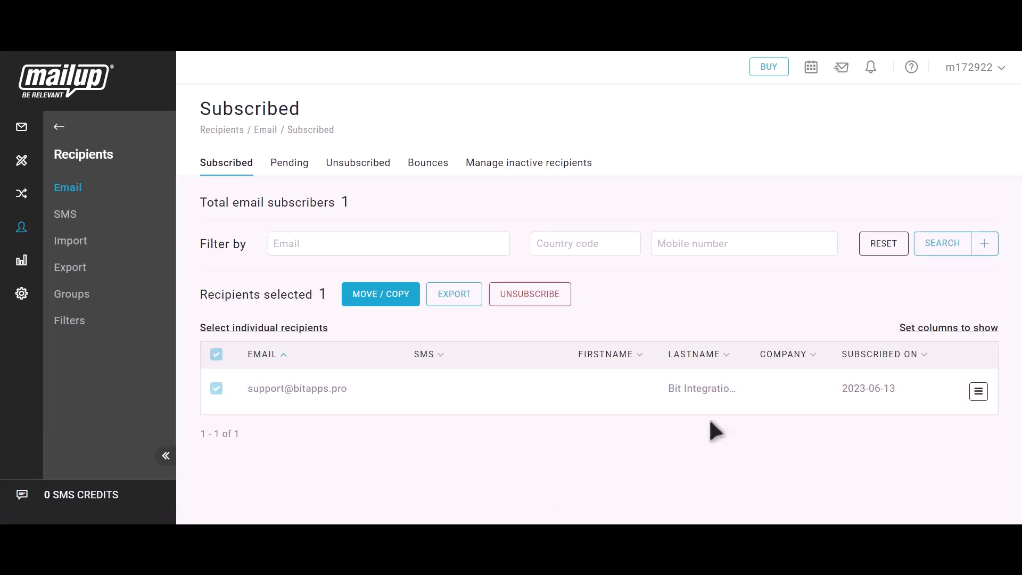